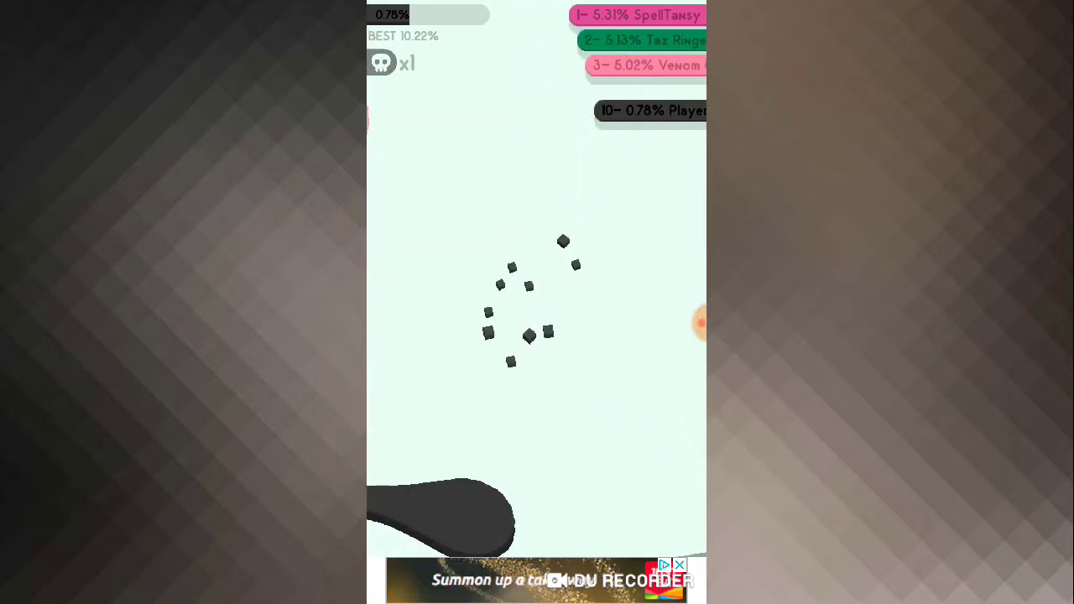
# Step: Dismiss the game-over notice and round summary, then close the ad to reach the menu
pyautogui.click(536, 436)
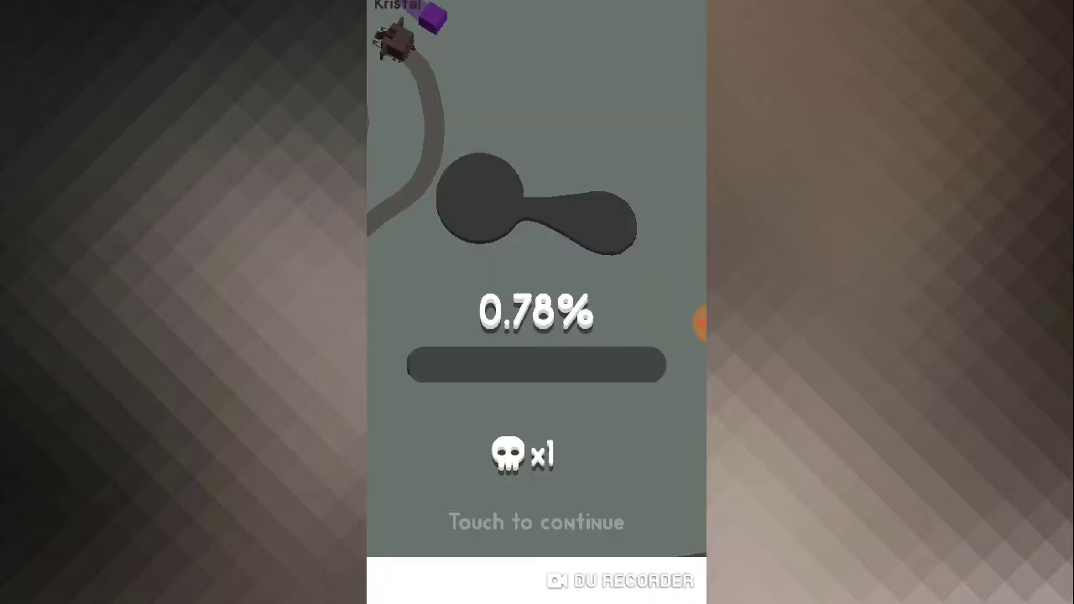
pyautogui.click(535, 419)
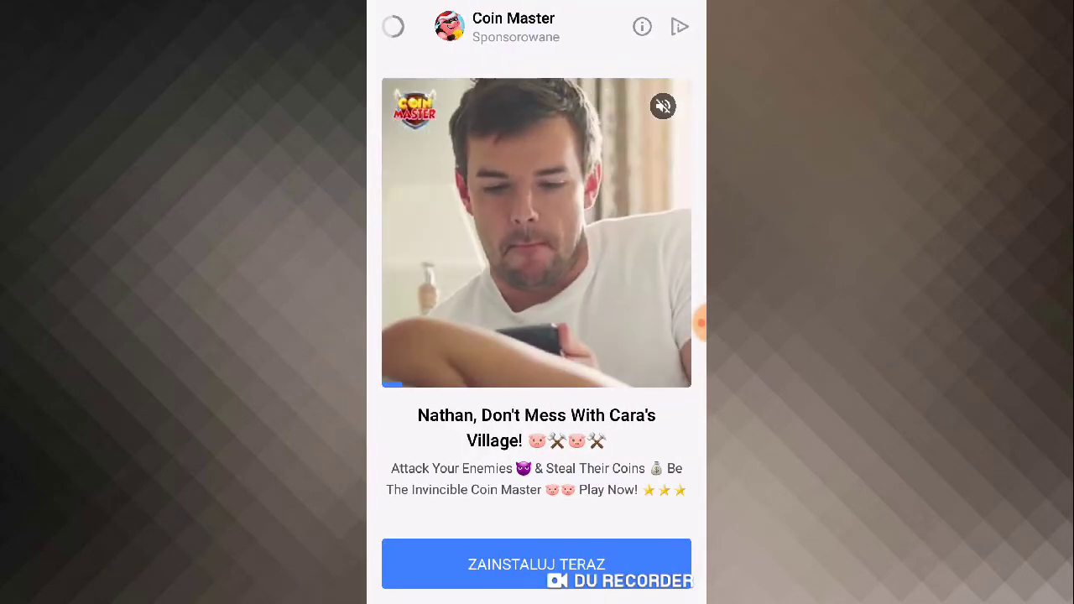
pyautogui.click(675, 27)
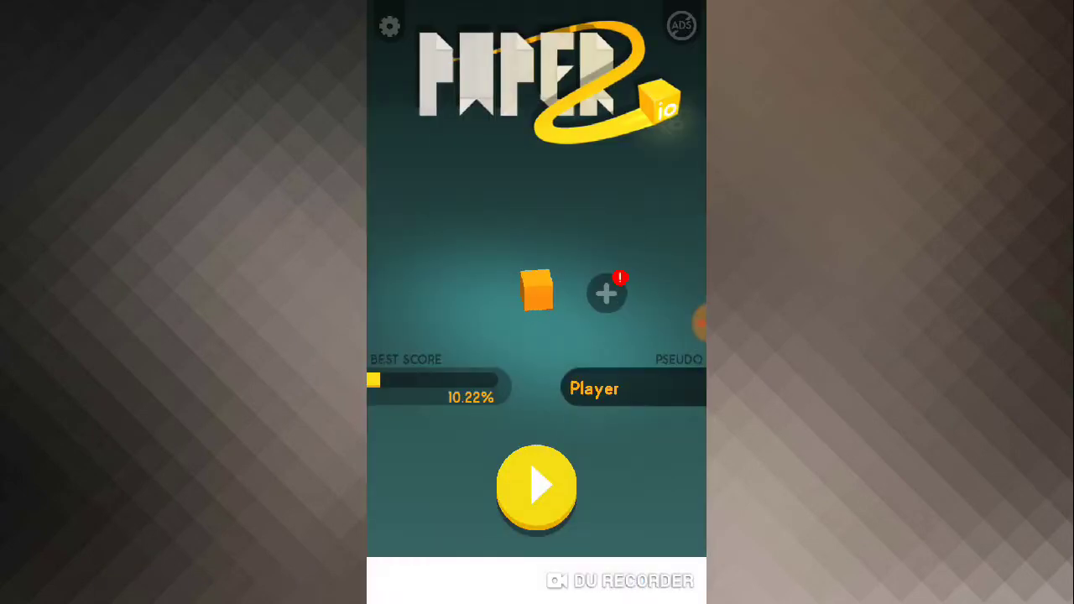
# Step: Start a new round from the main menu with the yellow play button
pyautogui.click(536, 490)
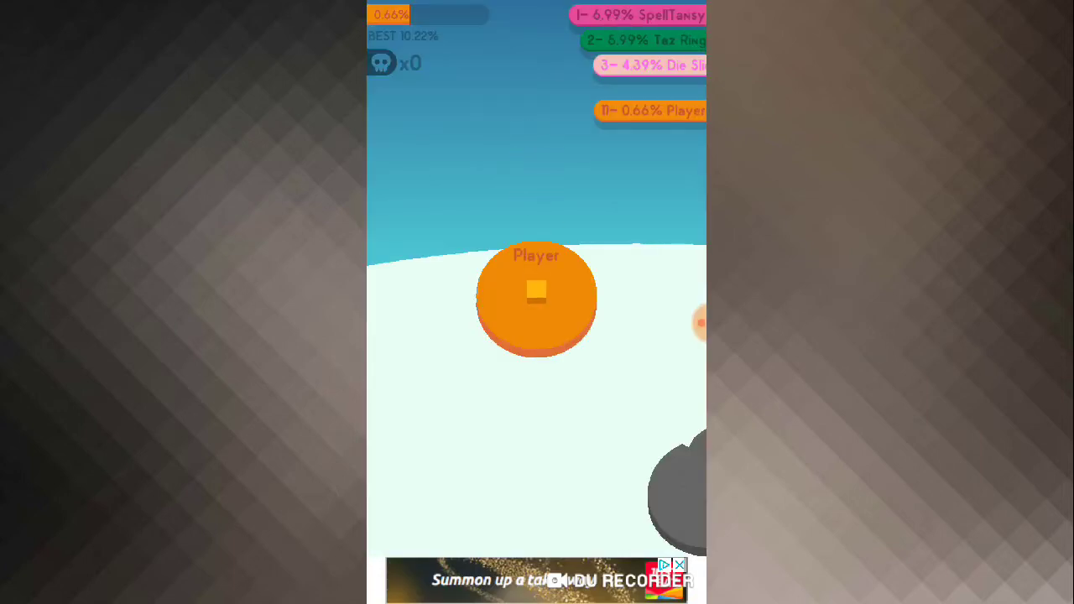